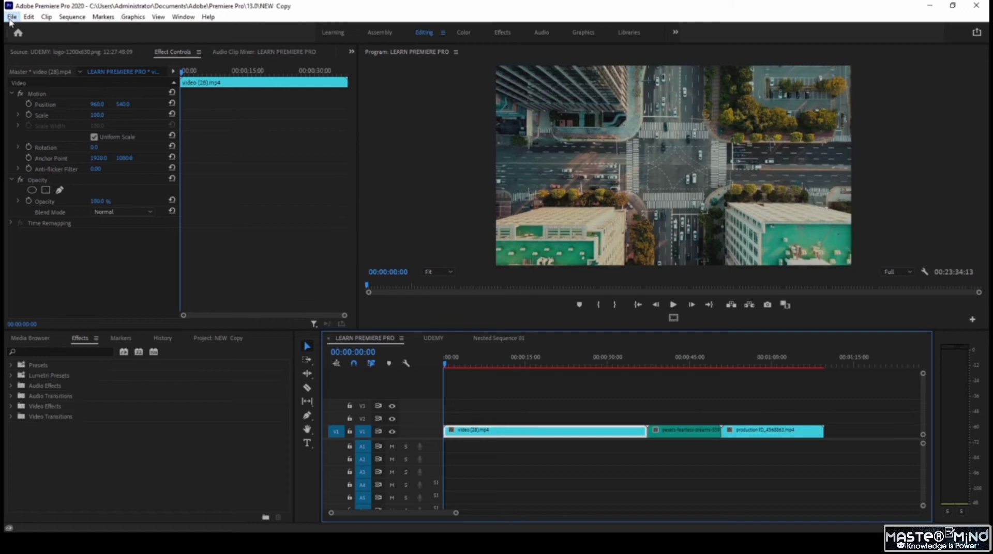
Open Export Media settings for the LEARN PREMIERE PRO sequence, showing H.264 with Match Source preset
{"action": "left_click", "coordinate": [11, 19]}
{"action": "mouse_move", "coordinate": [36, 310]}
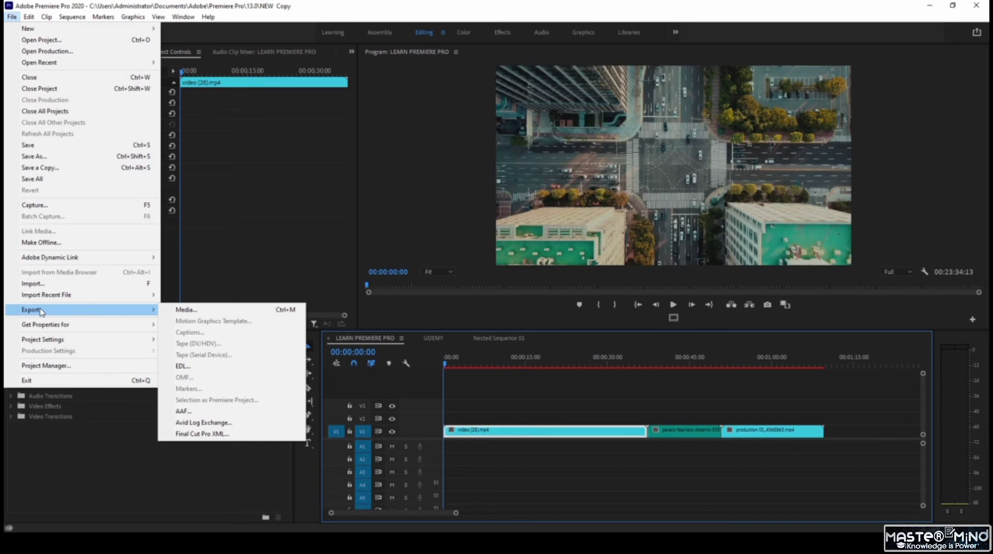
{"action": "left_click", "coordinate": [168, 312]}
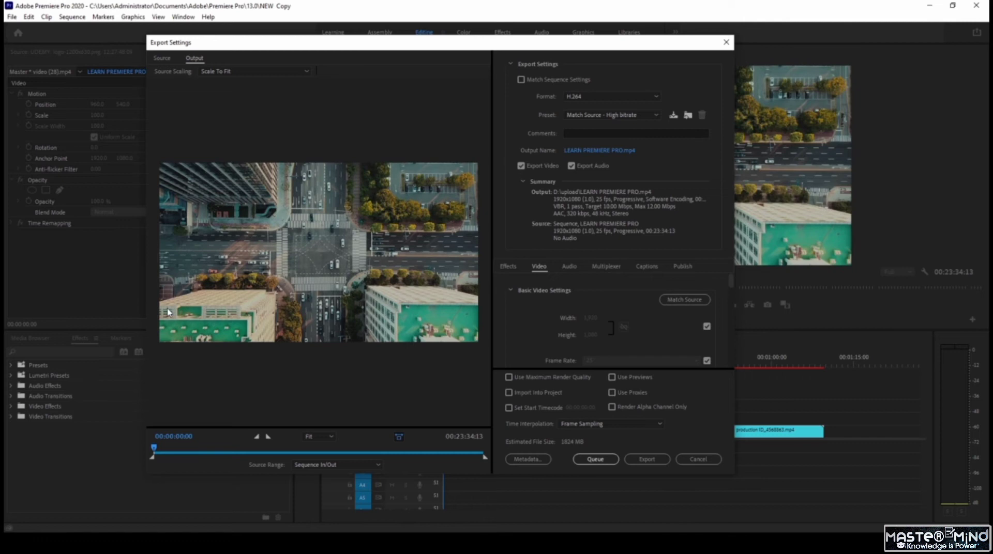
{"action": "left_click", "coordinate": [372, 465]}
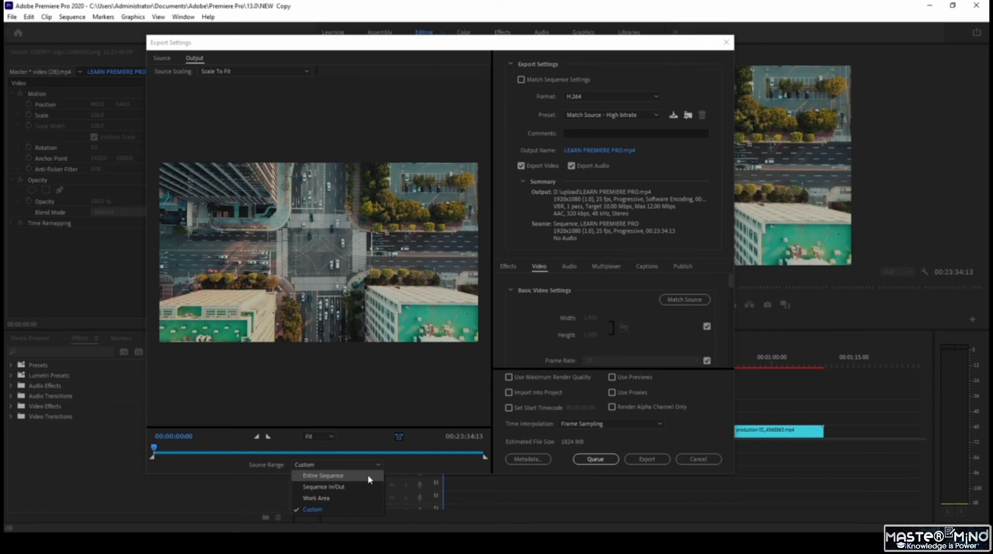
{"action": "left_click", "coordinate": [261, 441]}
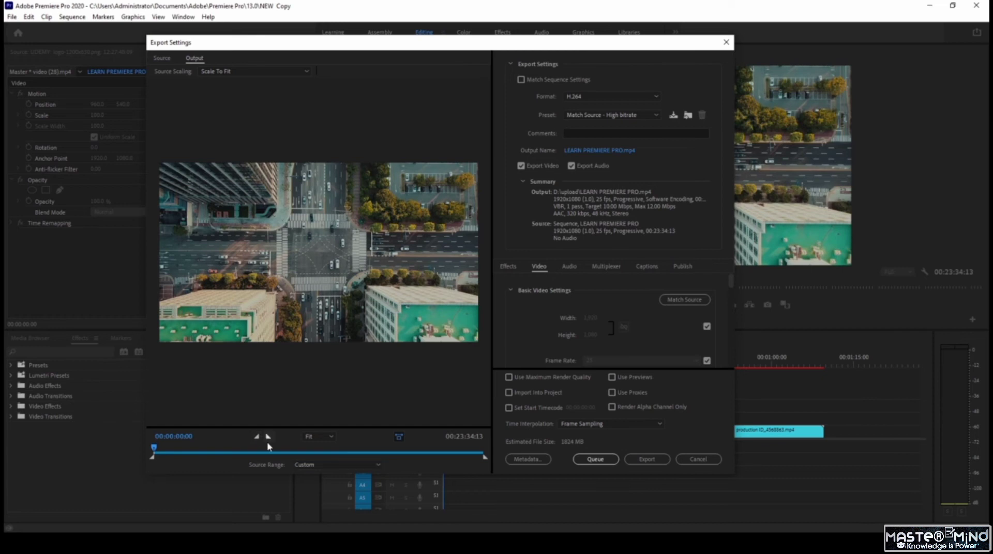
Cancel export and mark in/out points so the range ends at the last clip (00:01:09:15)
{"action": "key", "text": "Escape"}
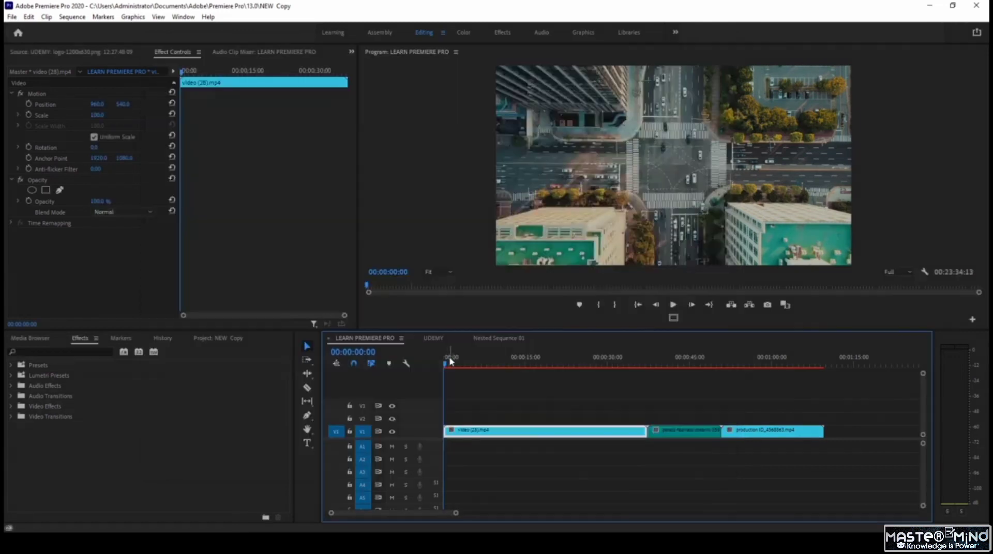
{"action": "key", "text": "i"}
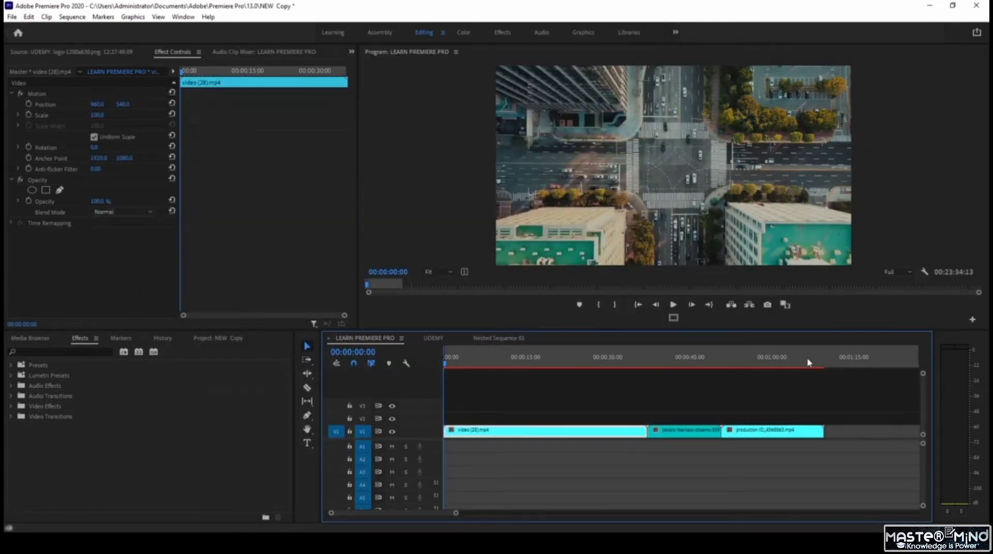
{"action": "left_click", "coordinate": [824, 361]}
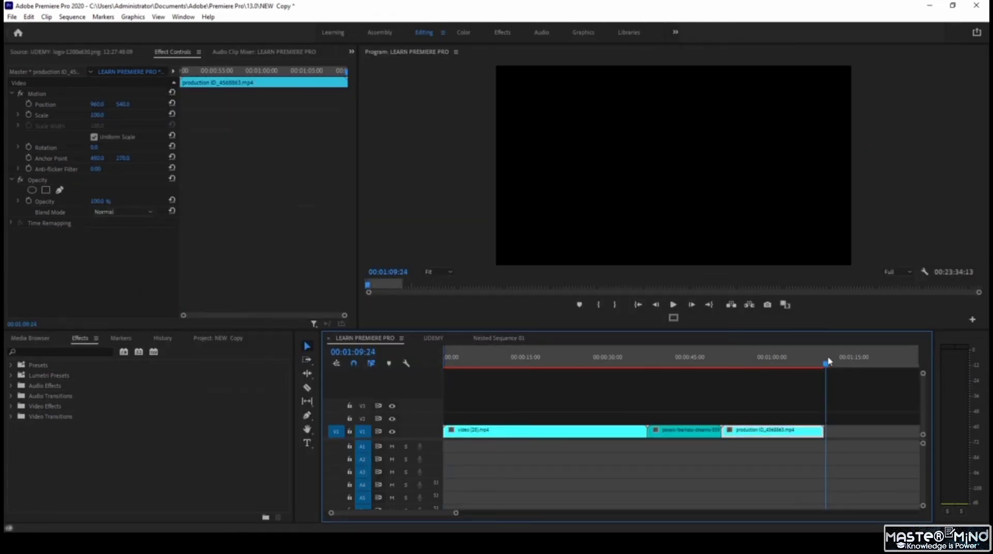
{"action": "key", "text": "o"}
{"action": "left_click_drag", "start_coordinate": [828, 362], "coordinate": [823, 361]}
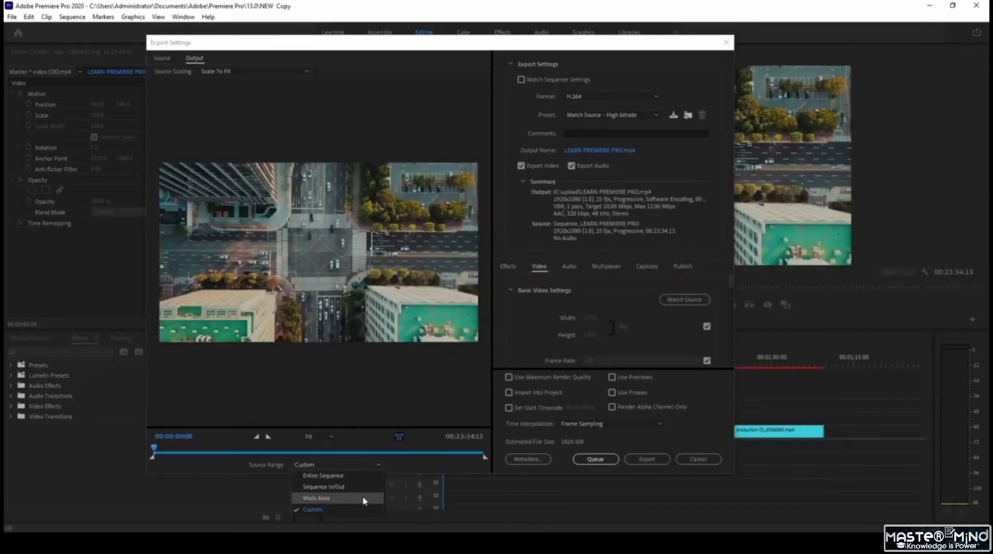
Set Source Range to Work Area and check the Format list still shows H.264
{"action": "left_click", "coordinate": [365, 499]}
{"action": "left_click", "coordinate": [652, 97]}
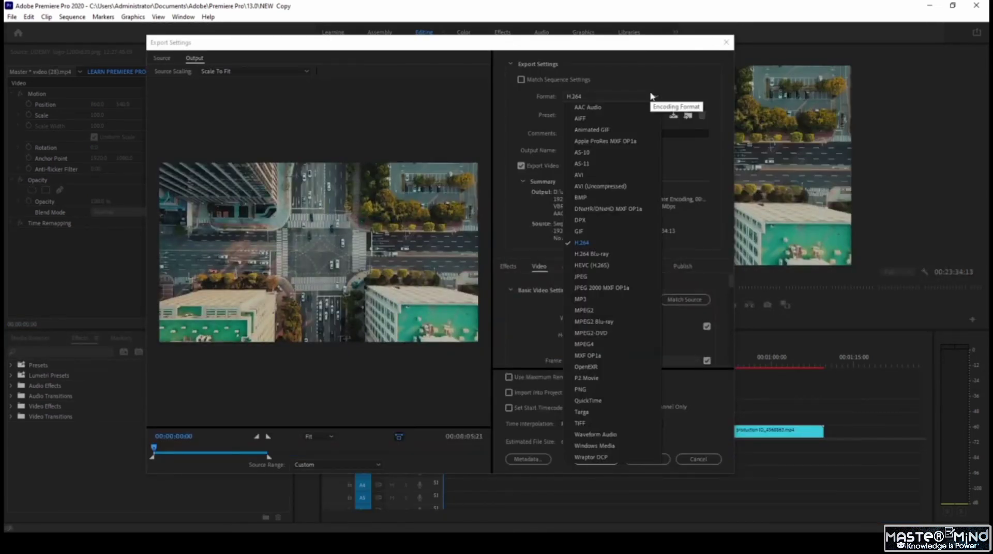